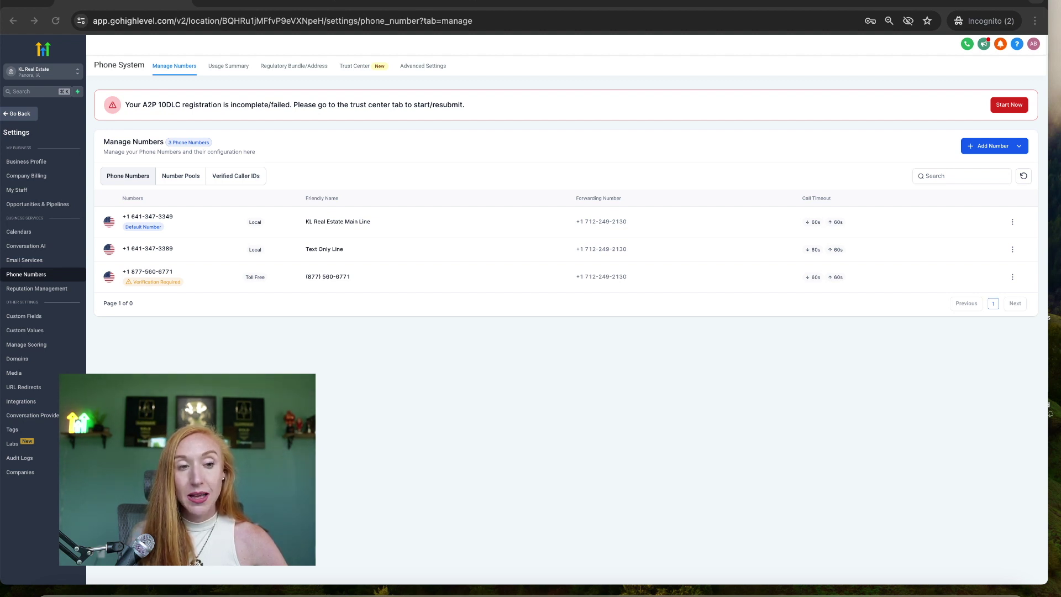
Return to the sub-account's Phone Numbers settings, then bring up the agency's sub-account client list.
{"action": "left_click", "coordinate": [16, 113]}
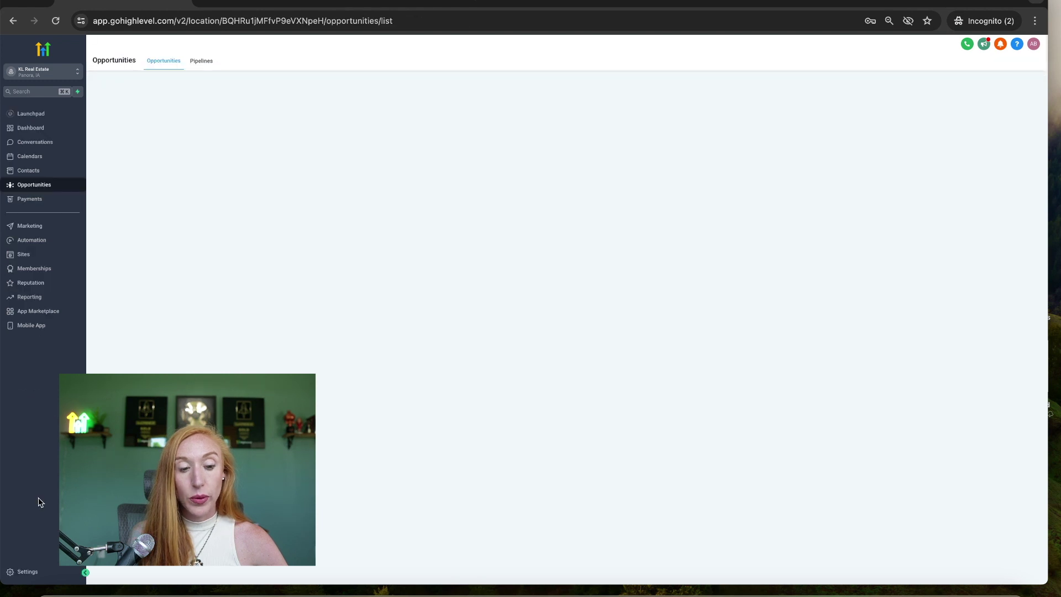
{"action": "left_click", "coordinate": [28, 573]}
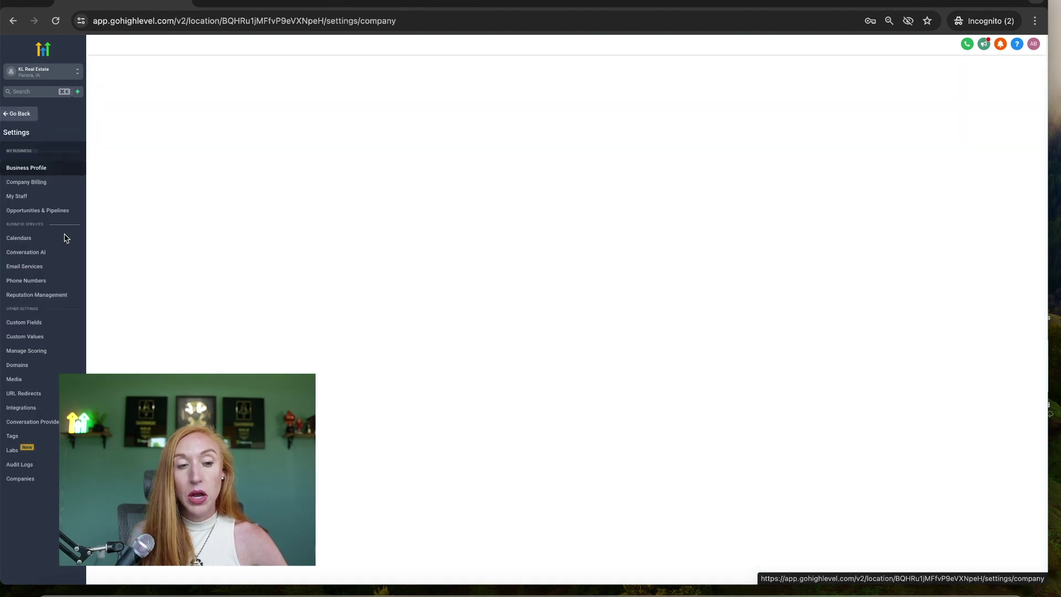
{"action": "left_click", "coordinate": [26, 276]}
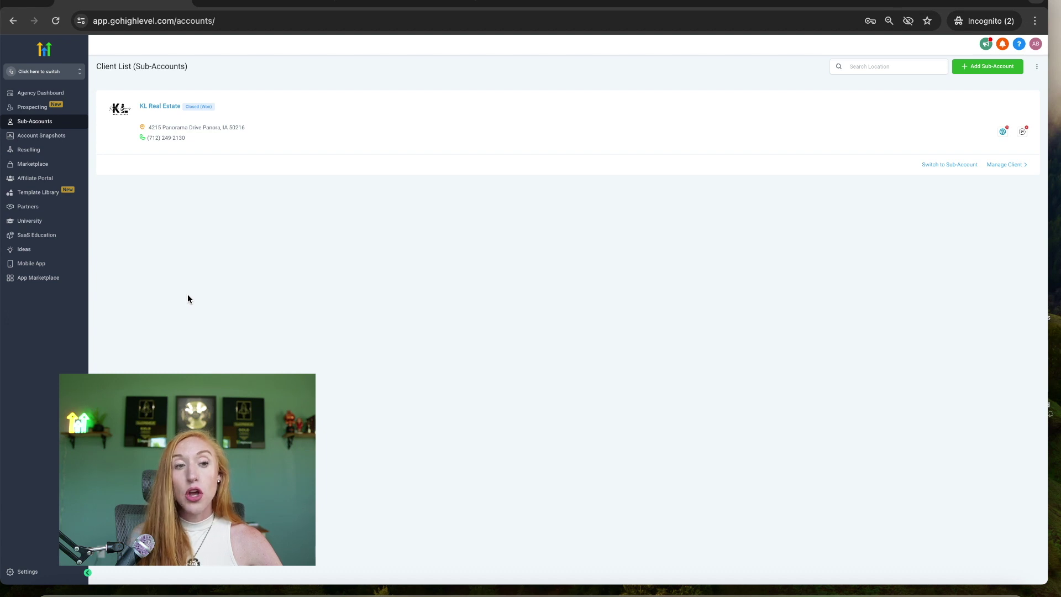
{"action": "left_click", "coordinate": [45, 72]}
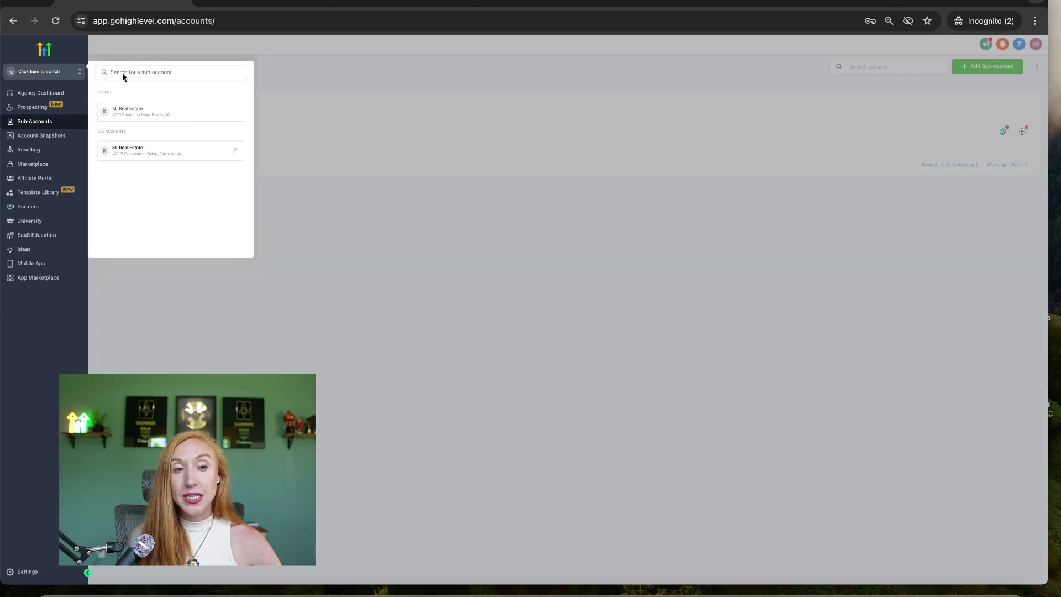
Check KL Real Estate's LC Phone configuration under agency Phone Integration, then close it.
{"action": "left_click", "coordinate": [31, 72]}
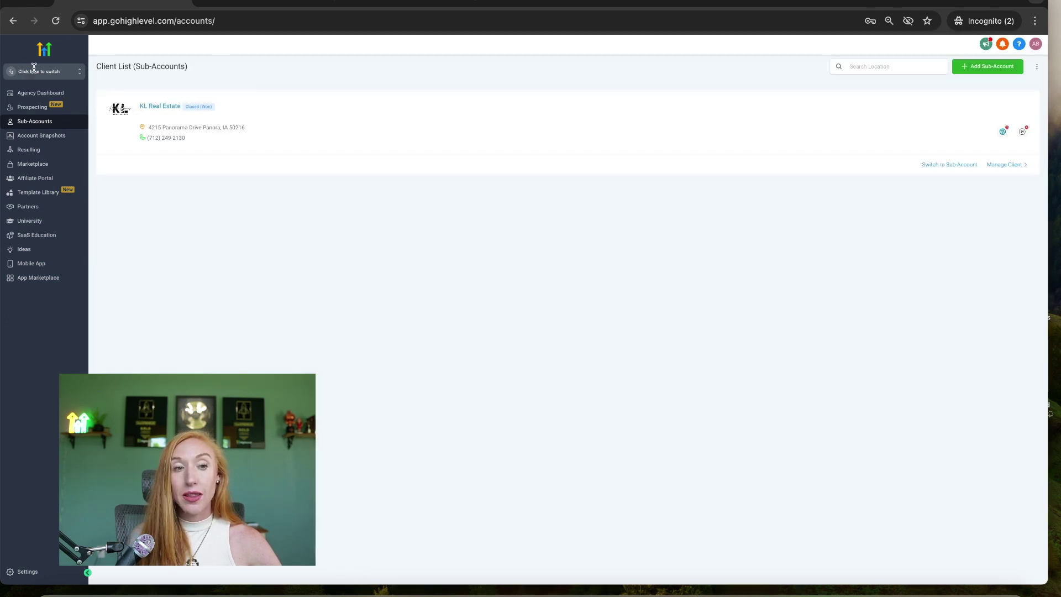
{"action": "left_click", "coordinate": [25, 575]}
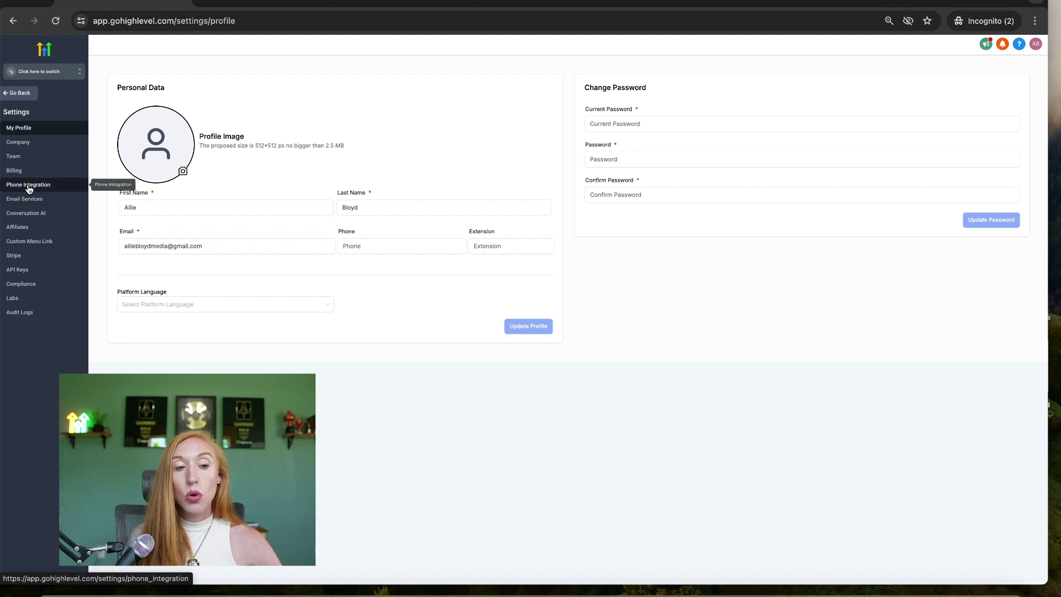
{"action": "left_click", "coordinate": [17, 188]}
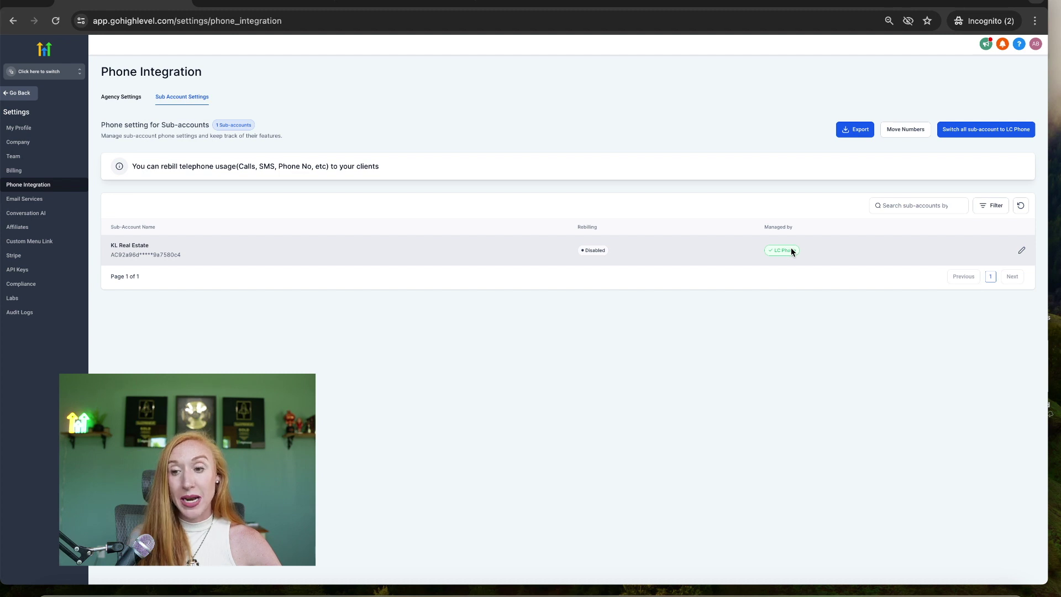
{"action": "left_click", "coordinate": [1021, 250]}
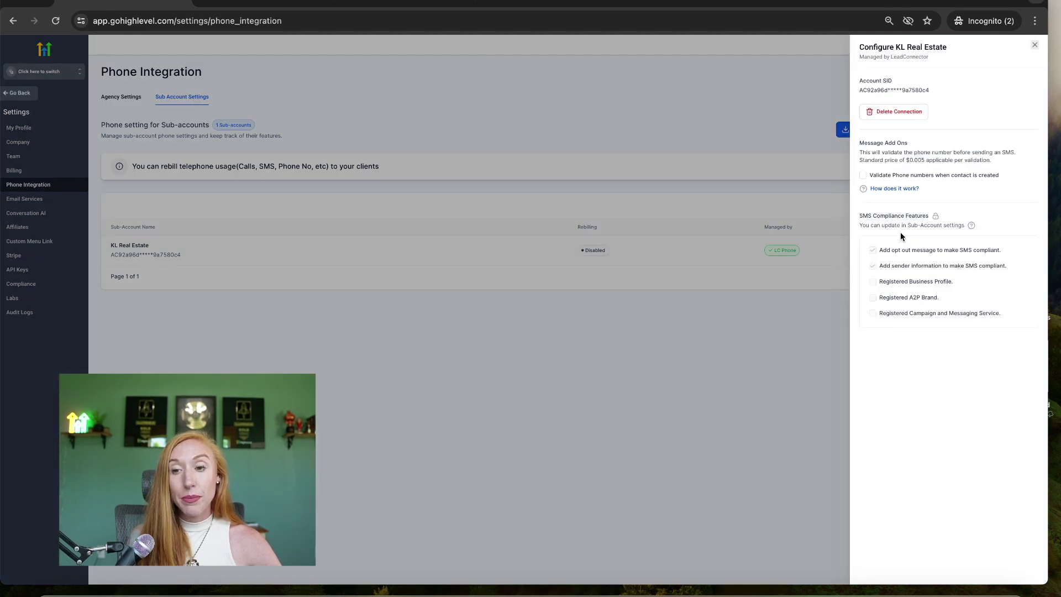
{"action": "left_click", "coordinate": [1035, 45]}
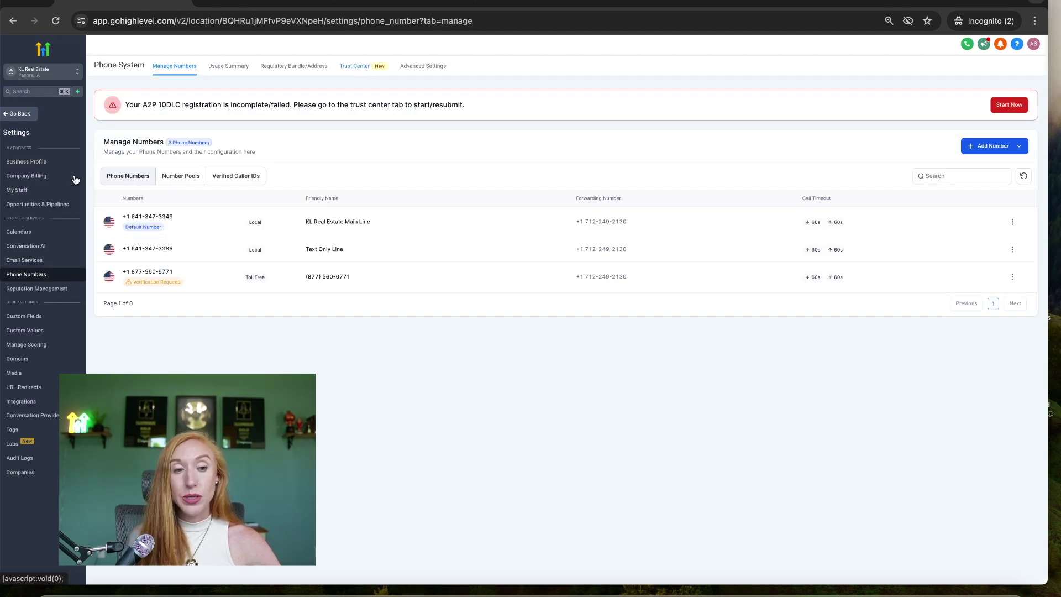
Start the Trust Center A2P Registration, answered as a US/Canada business with a tax ID.
{"action": "left_click", "coordinate": [356, 68]}
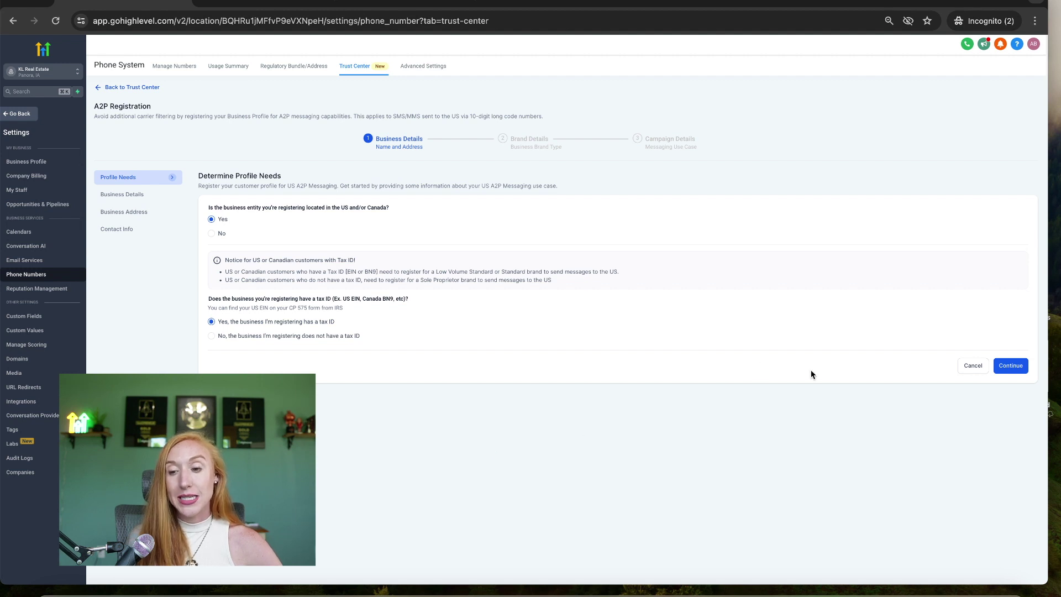
Continue through Profile Needs, Business Details and Business Address to the Contact Info form.
{"action": "left_click", "coordinate": [1007, 364]}
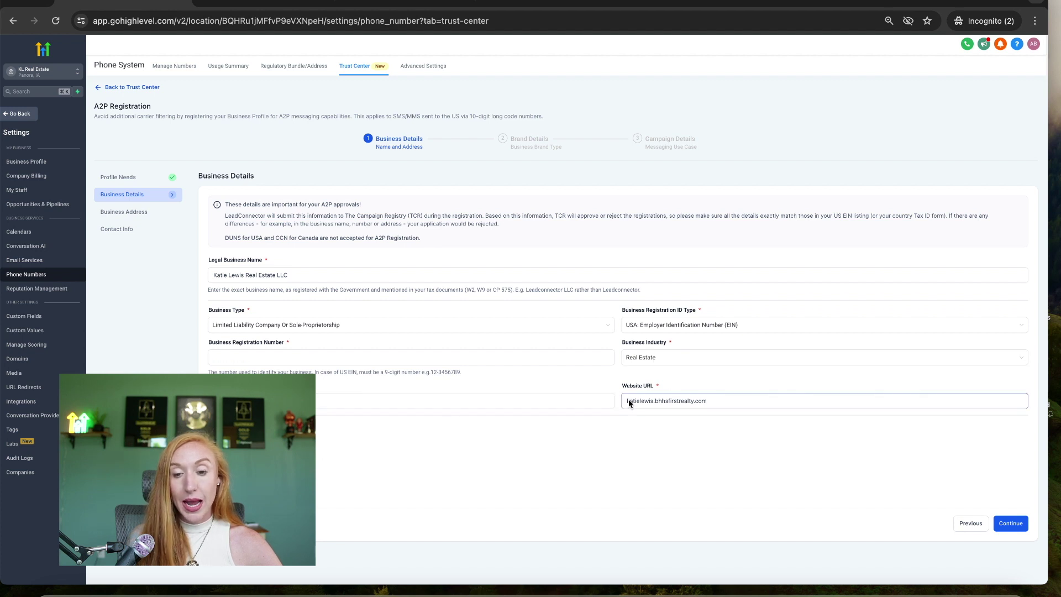
{"action": "left_click", "coordinate": [1013, 528]}
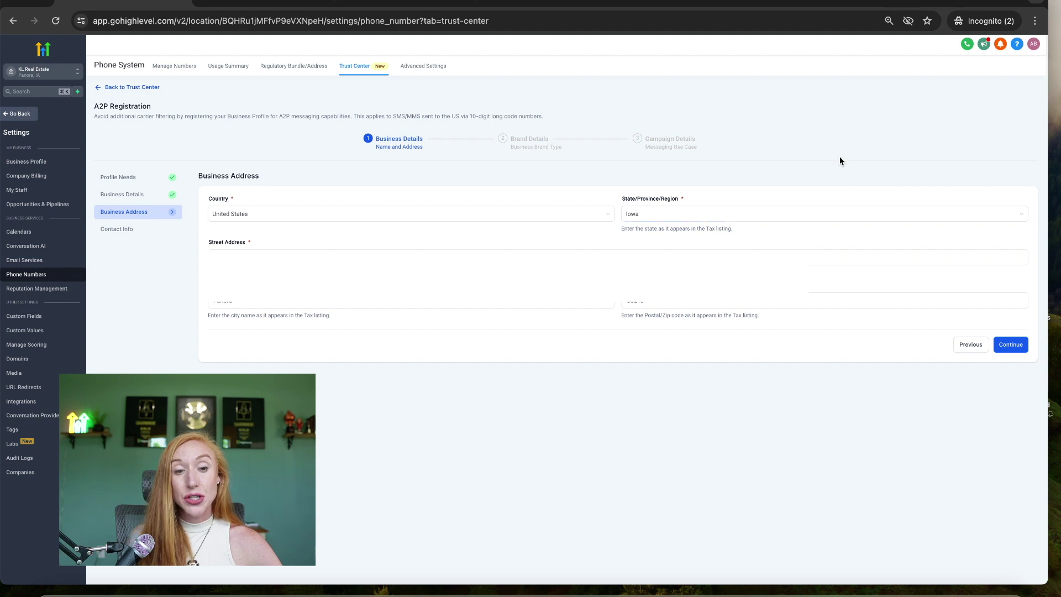
{"action": "left_click", "coordinate": [1011, 345]}
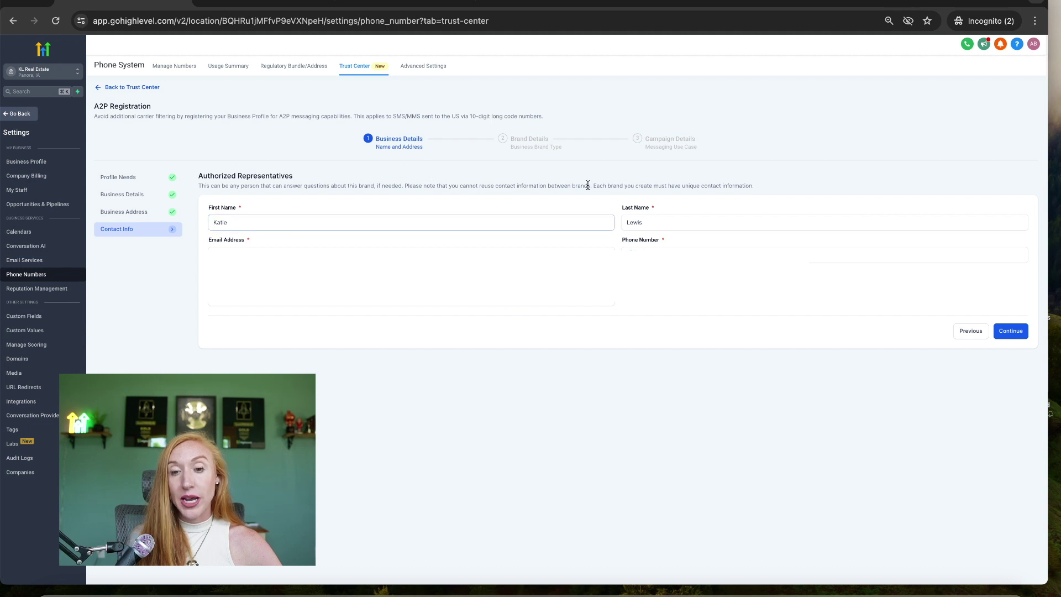
Keep the Low Volume Standard brand type, accept the fee acknowledgement, and proceed to Campaign Details.
{"action": "left_click", "coordinate": [1011, 330]}
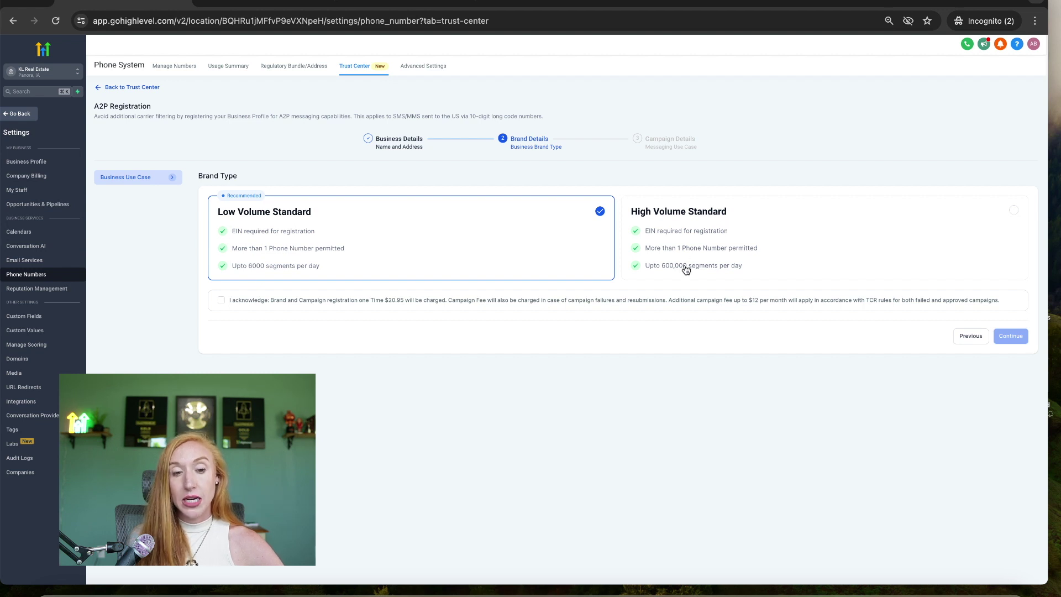
{"action": "left_click", "coordinate": [221, 300]}
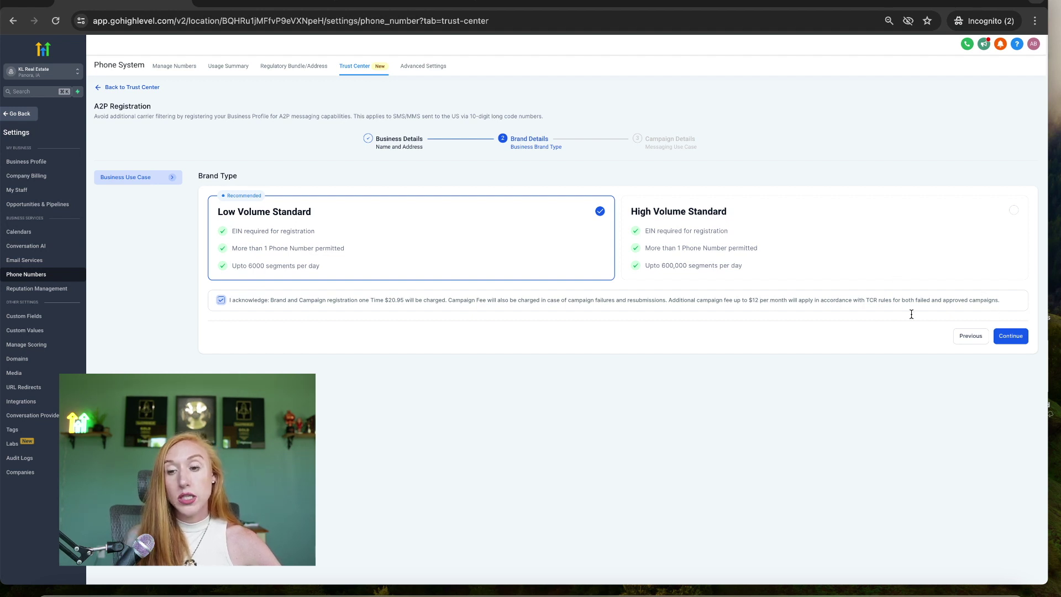
{"action": "left_click", "coordinate": [1020, 335]}
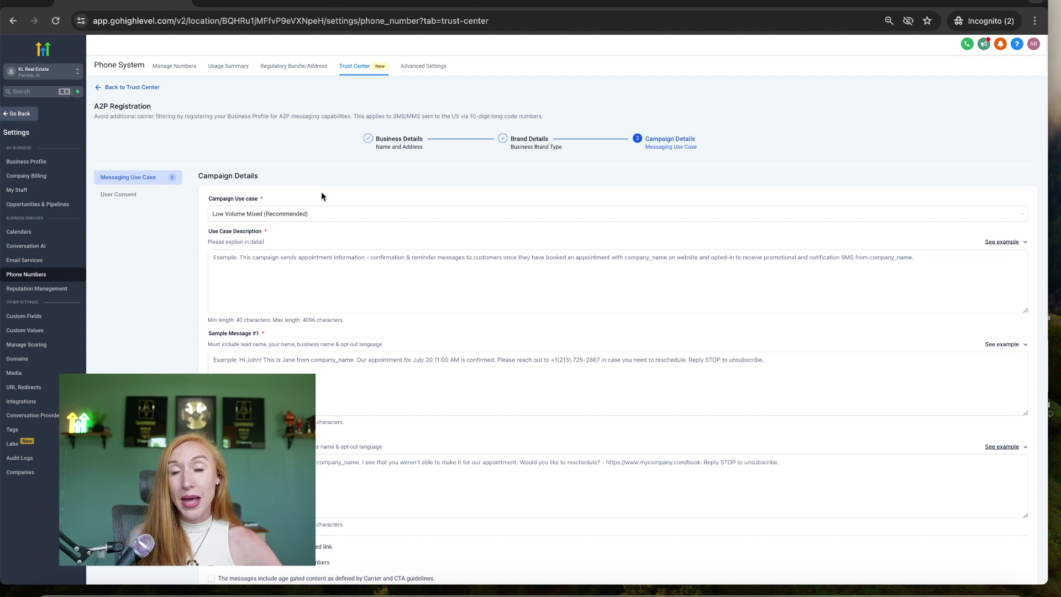
Paste a use case description about sending home listings and appointment confirmations to opted-in website visitors.
{"action": "left_click", "coordinate": [310, 254]}
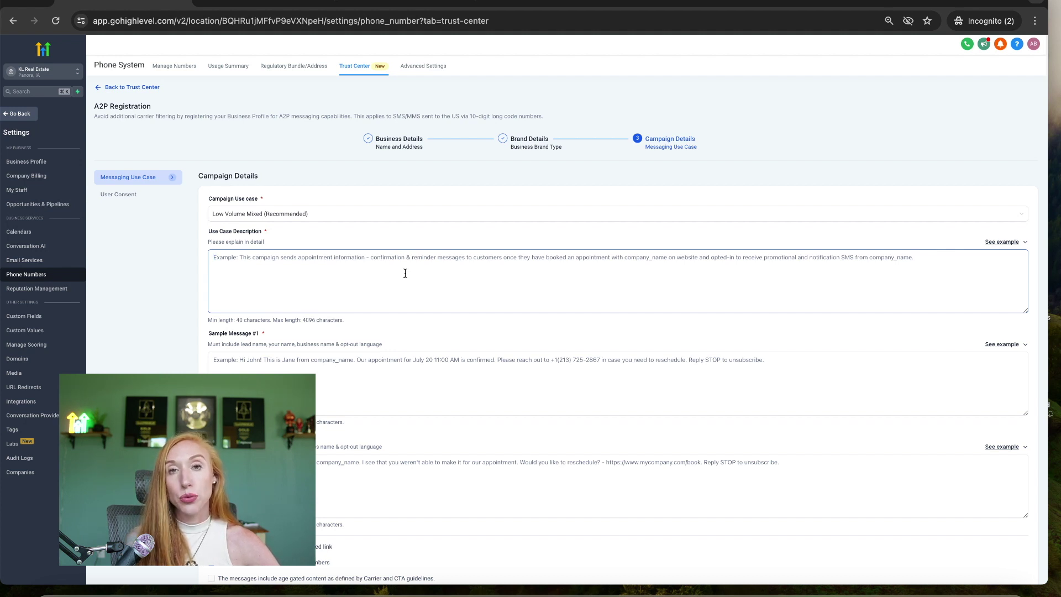
{"action": "type", "text": "This campaign sends information about home listings and appointment confirmation information to those who have requested it on our website and have opted in to receive promotional messages and reminders."}
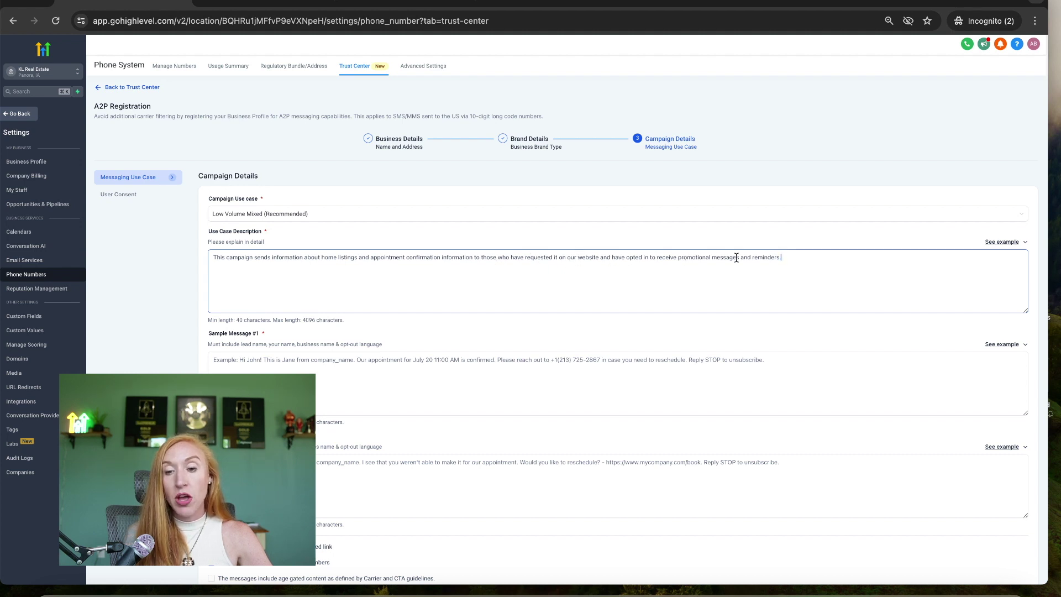
{"action": "scroll", "coordinate": [786, 261], "scroll_direction": "down", "scroll_amount": 1}
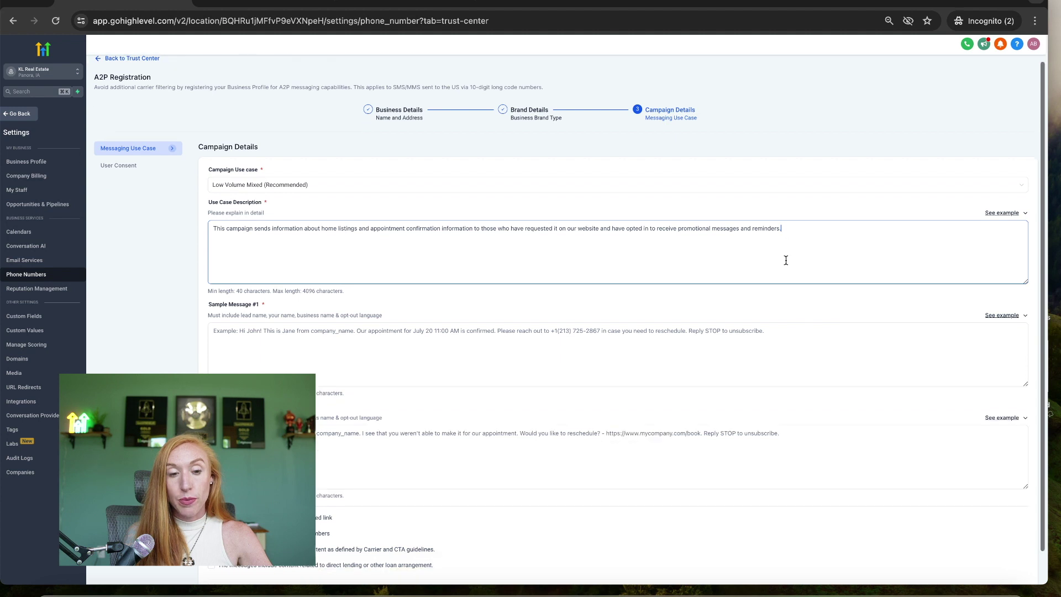
{"action": "scroll", "coordinate": [786, 260], "scroll_direction": "down", "scroll_amount": 1}
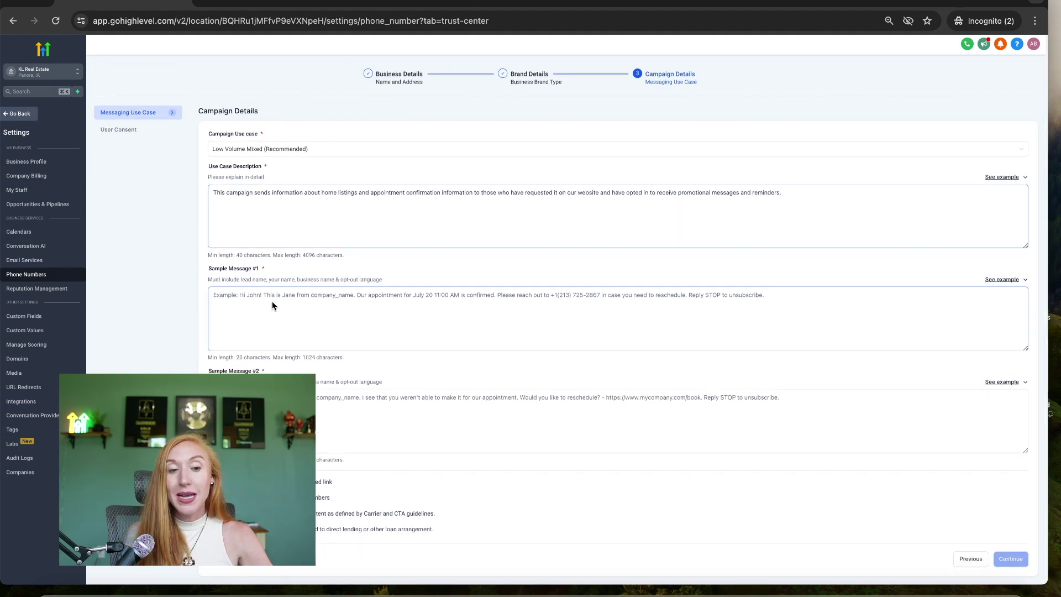
{"action": "left_click", "coordinate": [242, 280]}
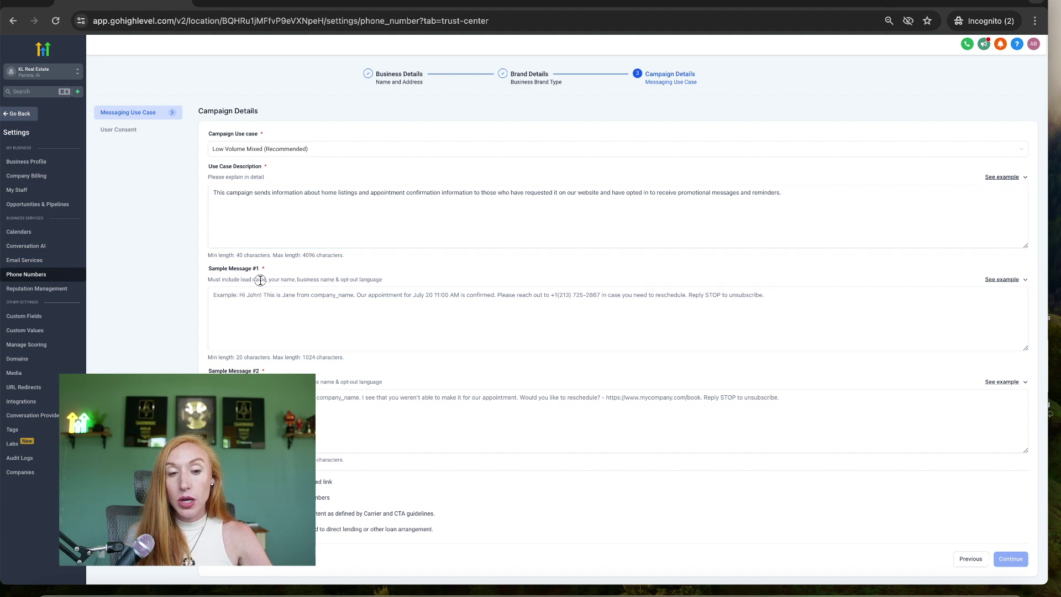
{"action": "left_click_drag", "start_coordinate": [270, 279], "coordinate": [304, 280]}
{"action": "left_click", "coordinate": [297, 280]}
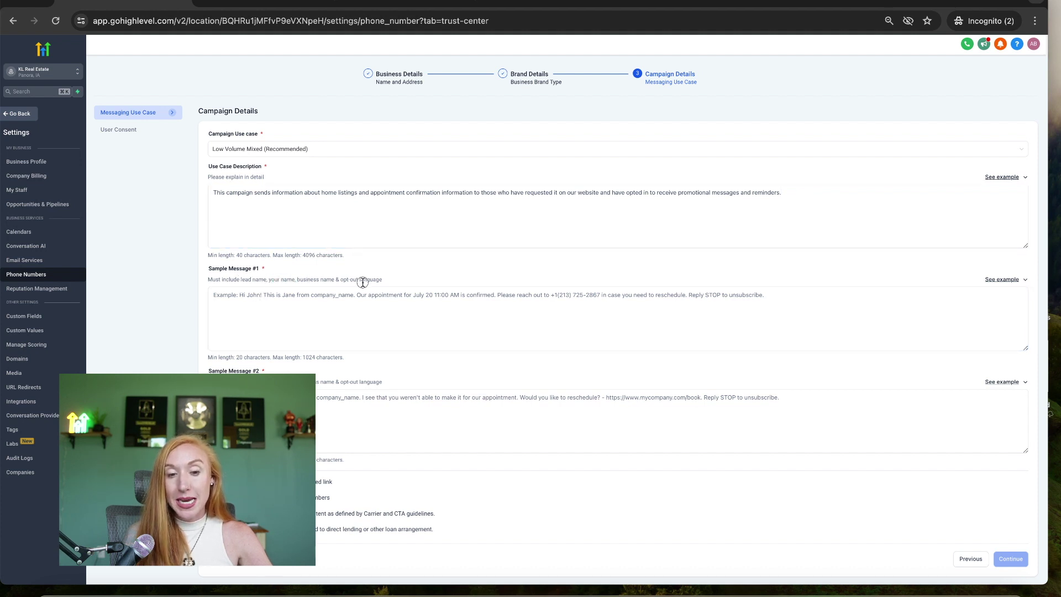
Paste an appointment confirmation with STOP opt-out wording into Sample Message #1, then review Sample Message #2.
{"action": "triple_click", "coordinate": [210, 280]}
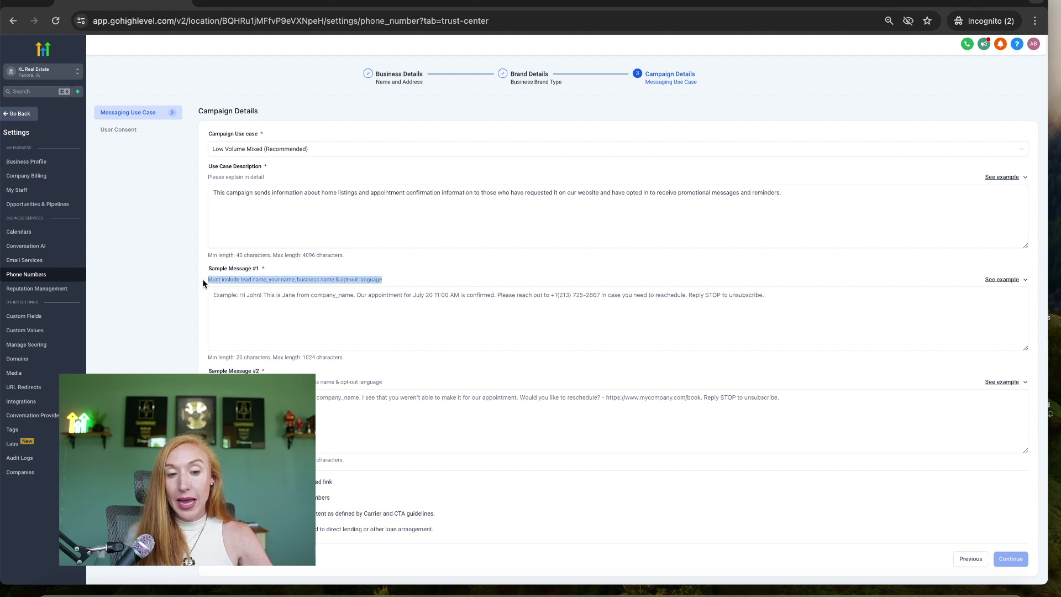
{"action": "left_click", "coordinate": [246, 303]}
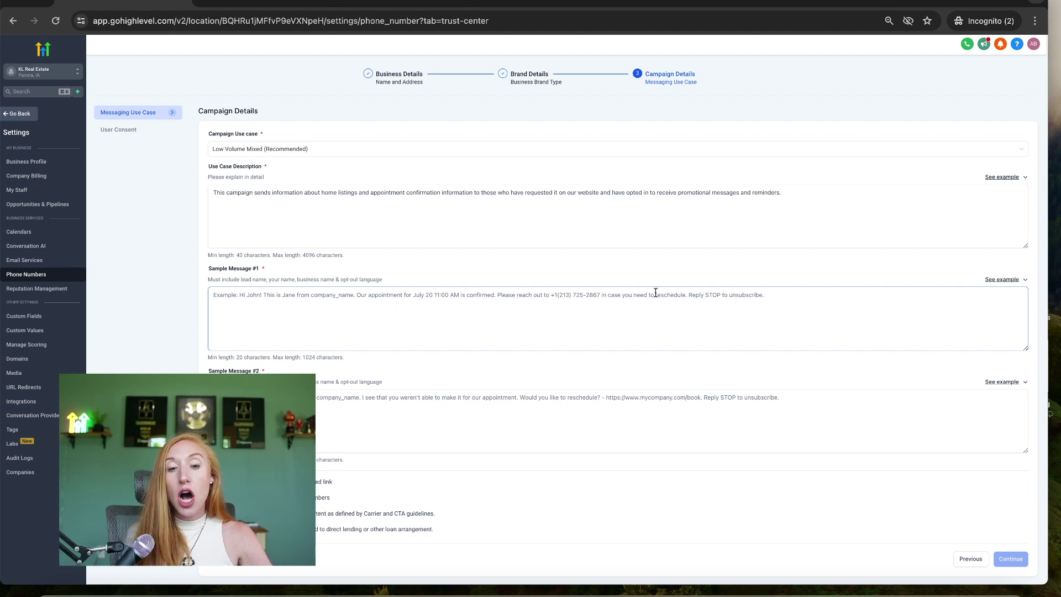
{"action": "left_click", "coordinate": [753, 306]}
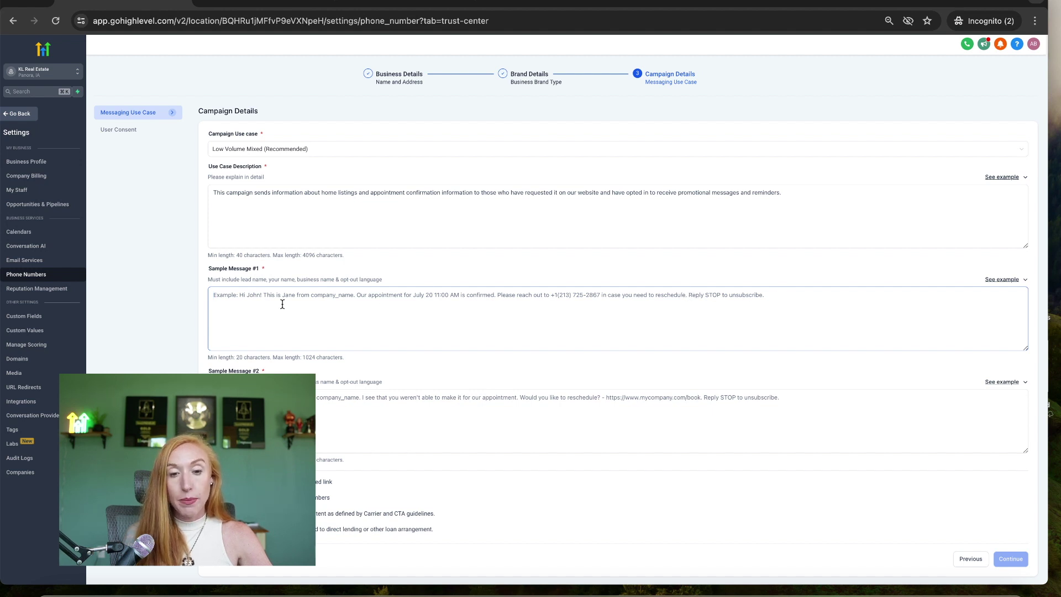
{"action": "type", "text": "Hi John, this is Katie Lewis from KL Real Estate. Your appointment for Thursday, May 15th has been confirmed for 1pm. If you no longer wish to receive these messages, reply STOP to opt out."}
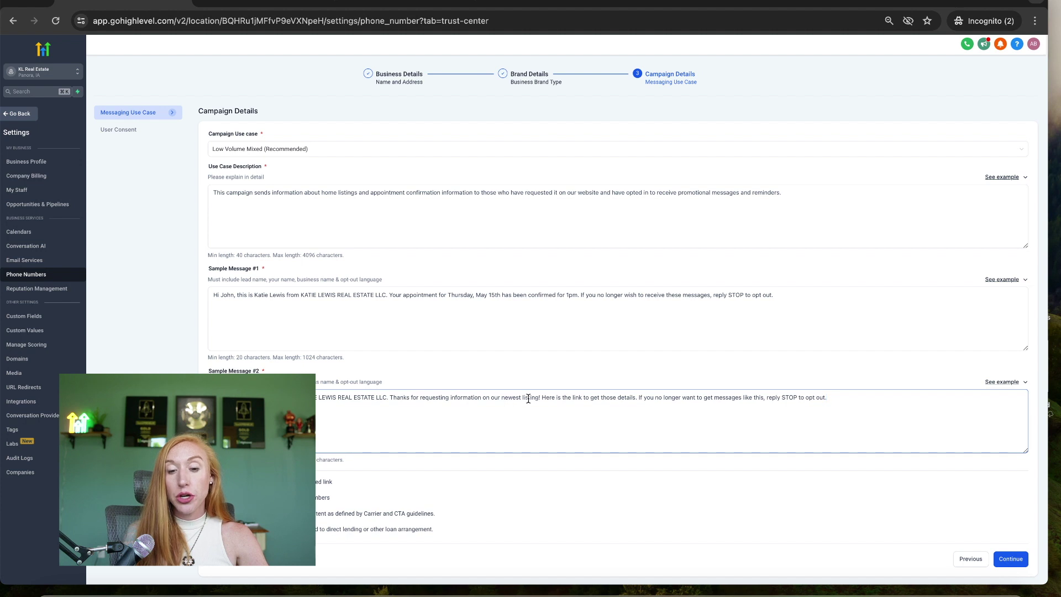
{"action": "left_click", "coordinate": [638, 399]}
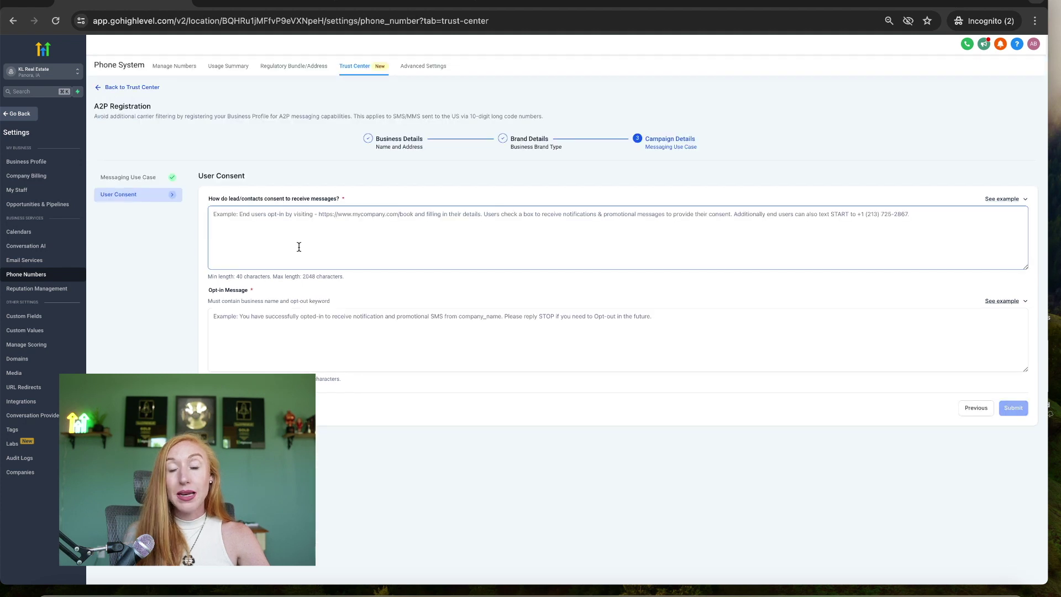
{"action": "left_click", "coordinate": [1011, 559]}
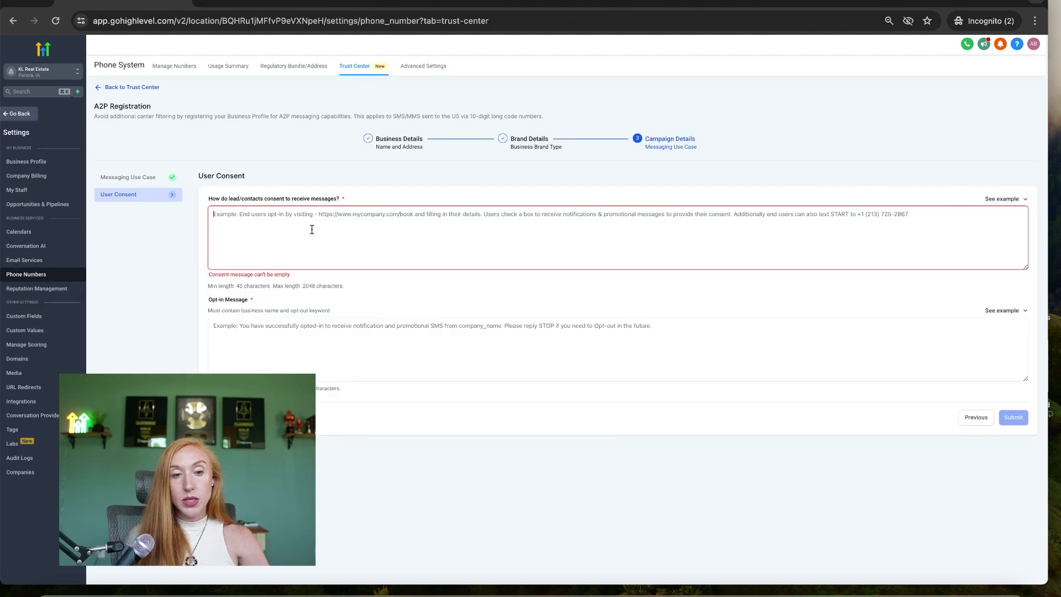
Explain consent: users request listing info via the pasted listing link and tick a consent checkbox.
{"action": "type", "text": "E"}
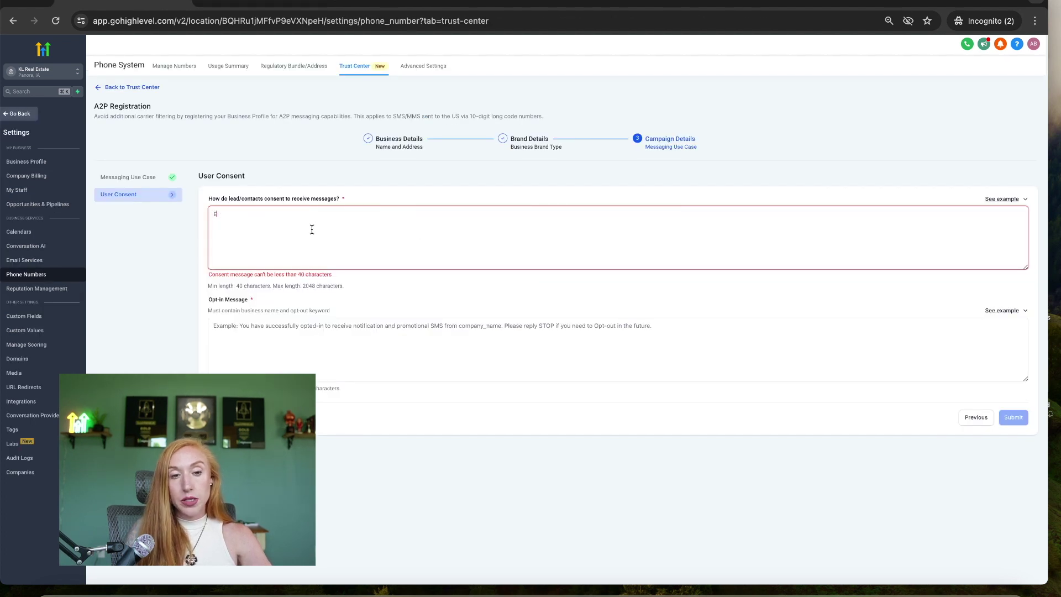
{"action": "type", "text": "nd users opt in by re"}
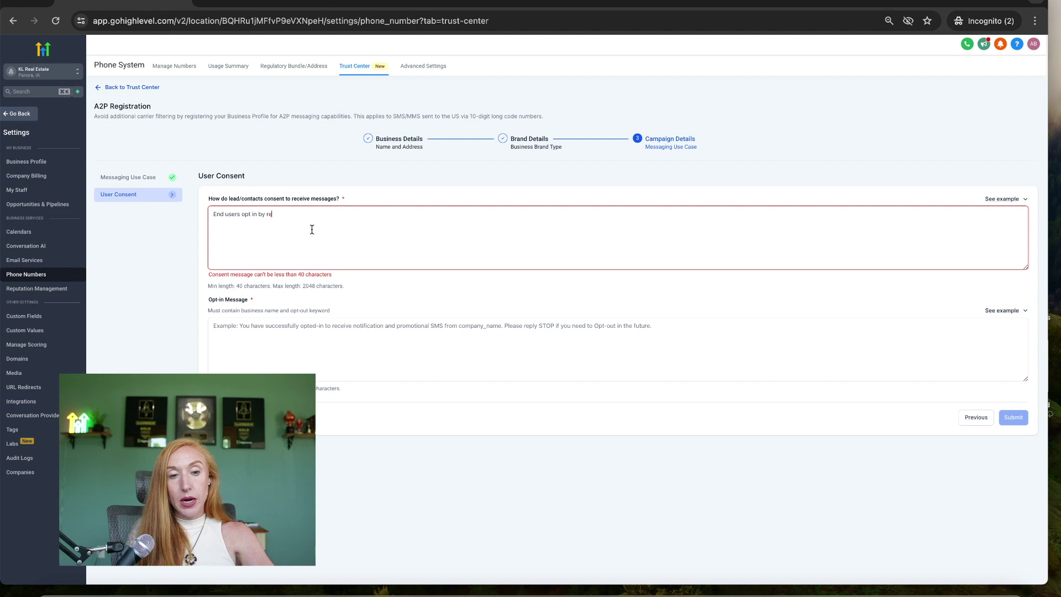
{"action": "type", "text": "questing information on a listing"}
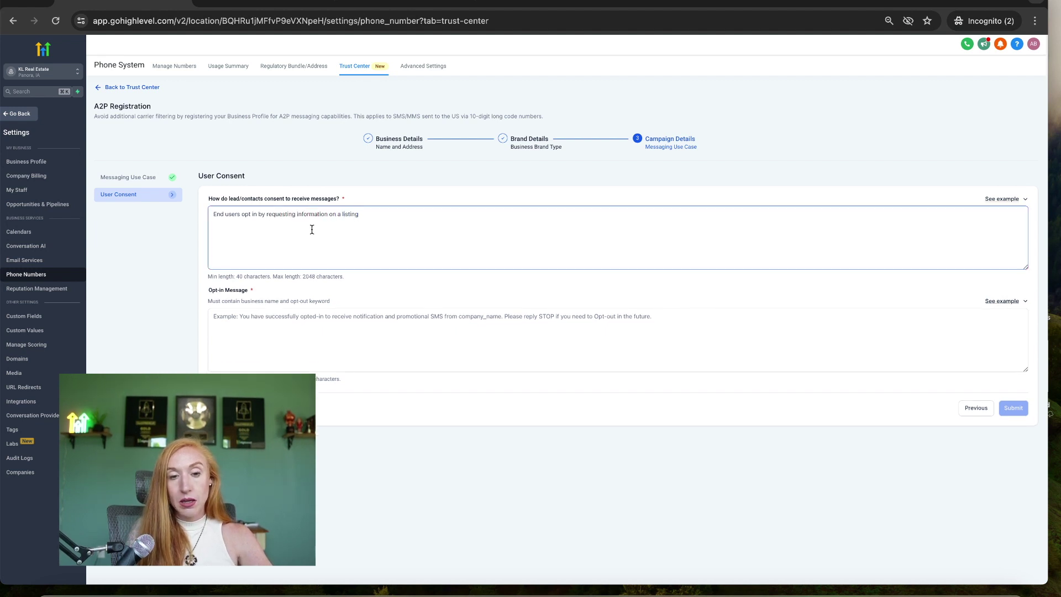
{"action": "type", "text": " here:"}
{"action": "type", "text": "https://katielewisrealestate.com/listing"}
{"action": "key", "text": "Return"}
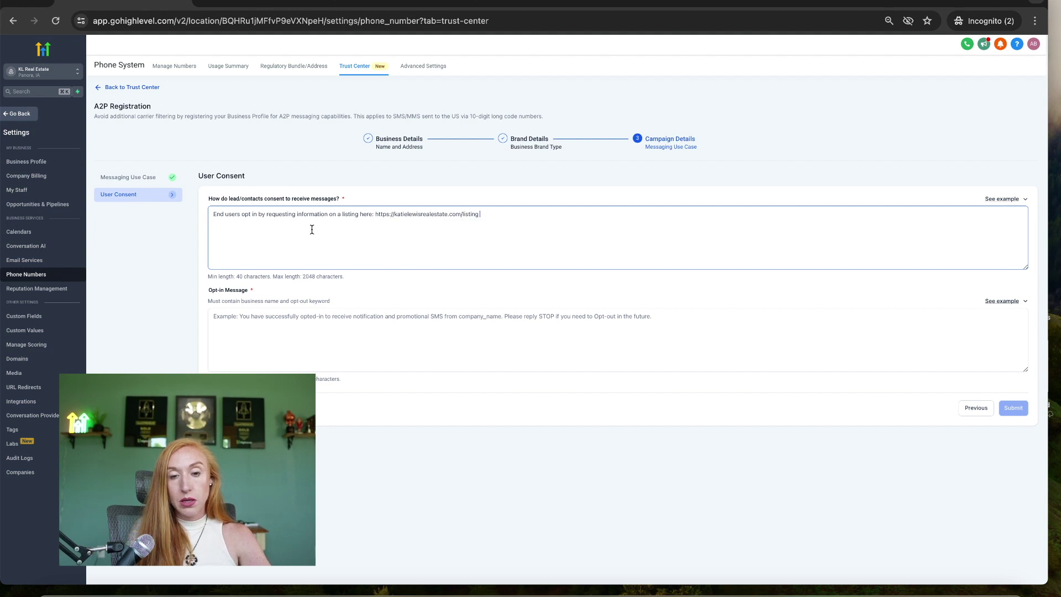
{"action": "type", "text": "Ad"}
{"action": "type", "text": "hey "}
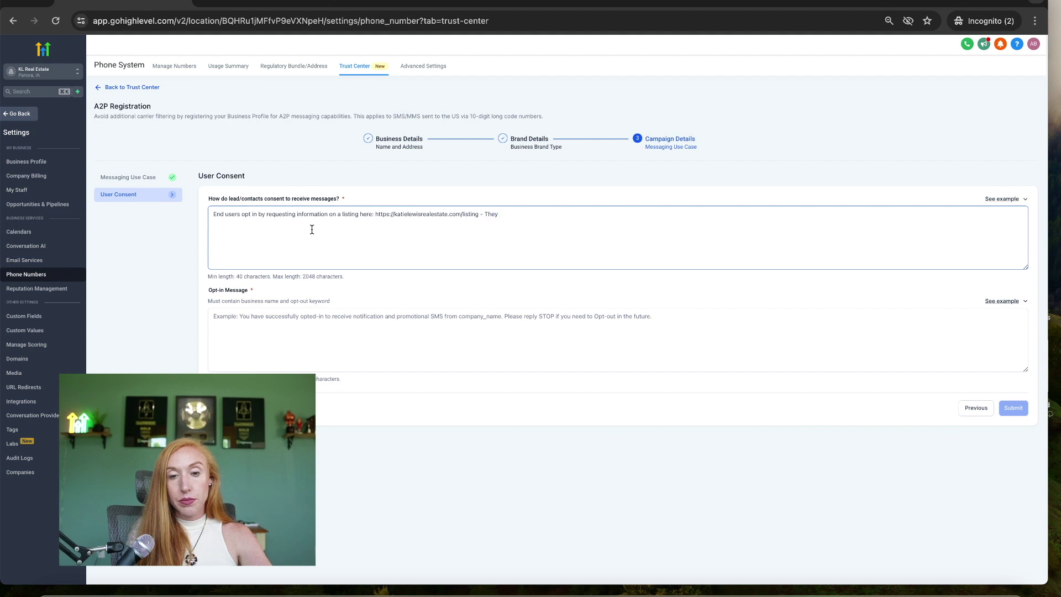
{"action": "type", "text": "c"}
{"action": "key", "text": "BackSpace"}
{"action": "type", "text": "p"}
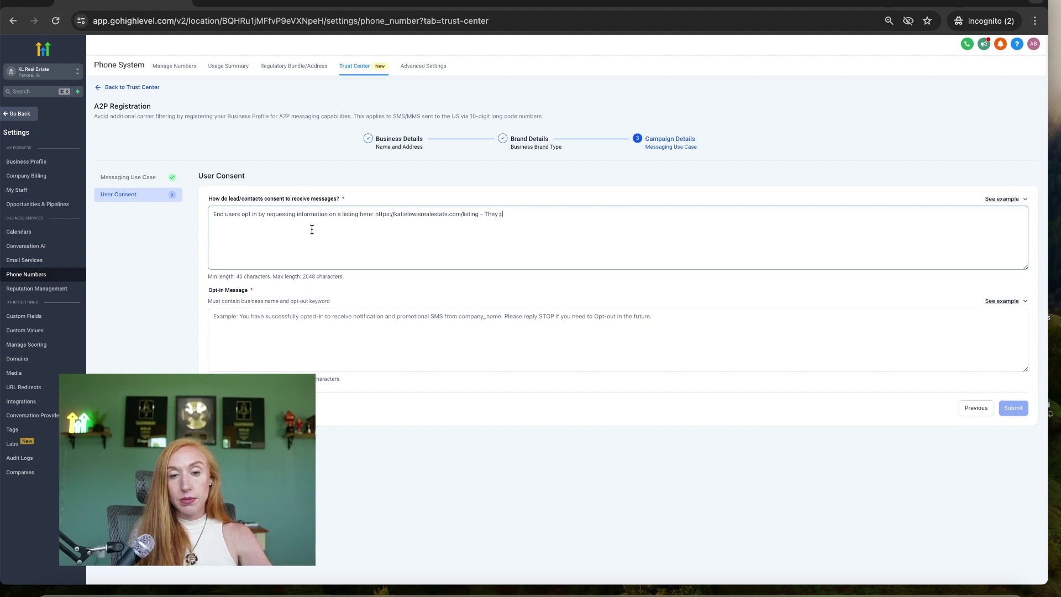
{"action": "type", "text": "rovide their cont"}
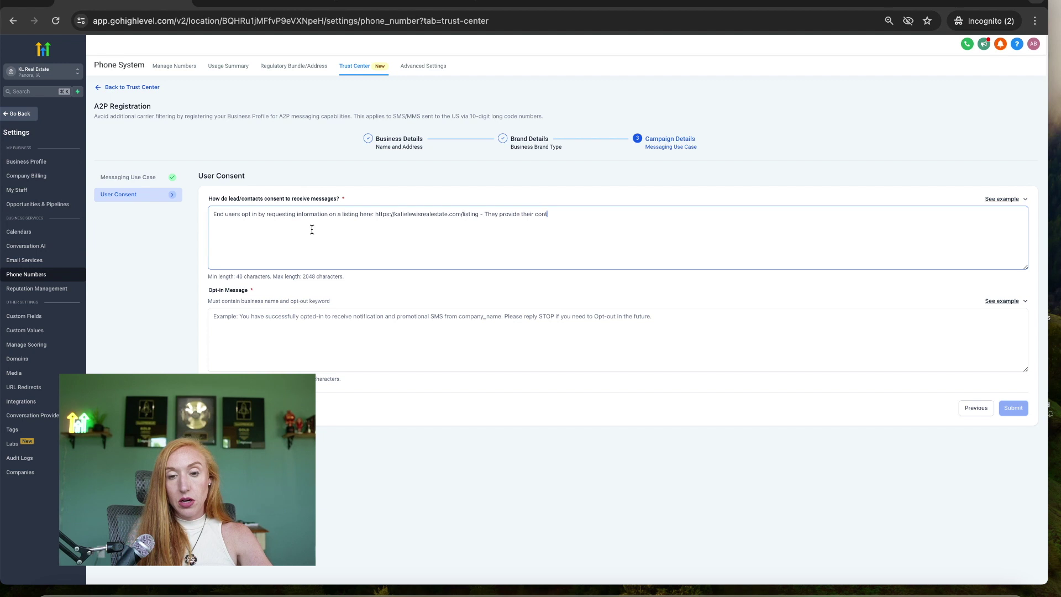
{"action": "type", "text": "act details and"}
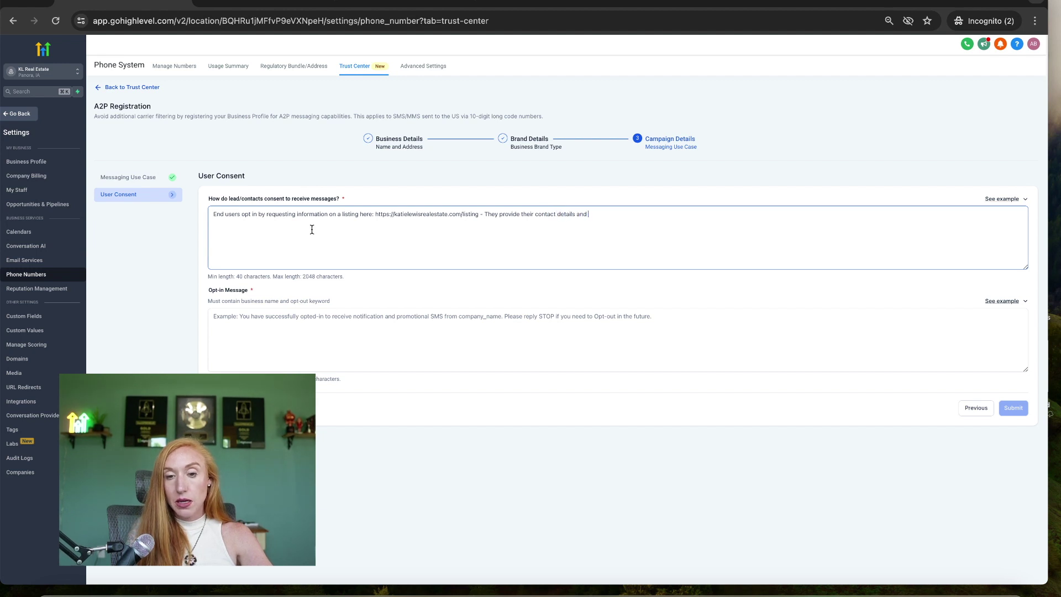
{"action": "type", "text": " click a chec"}
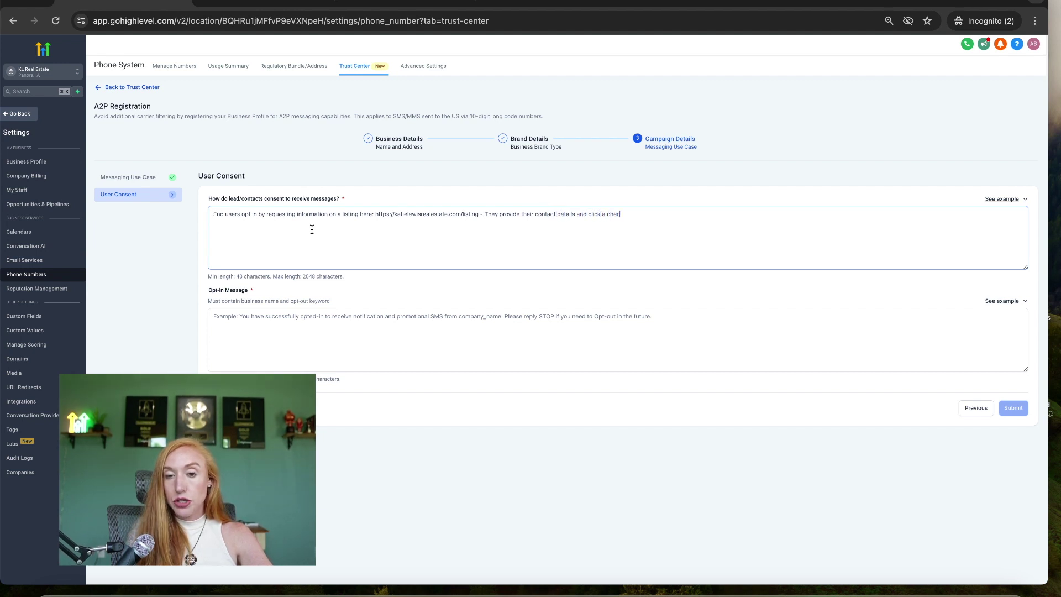
{"action": "type", "text": "k box consentin"}
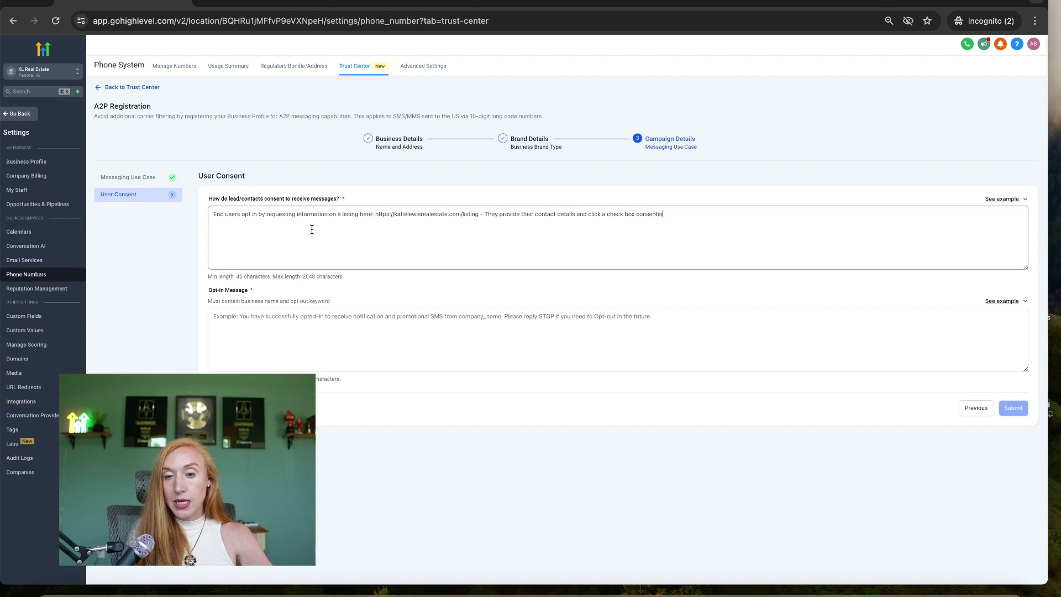
{"action": "type", "text": "g to getting promotional texts"}
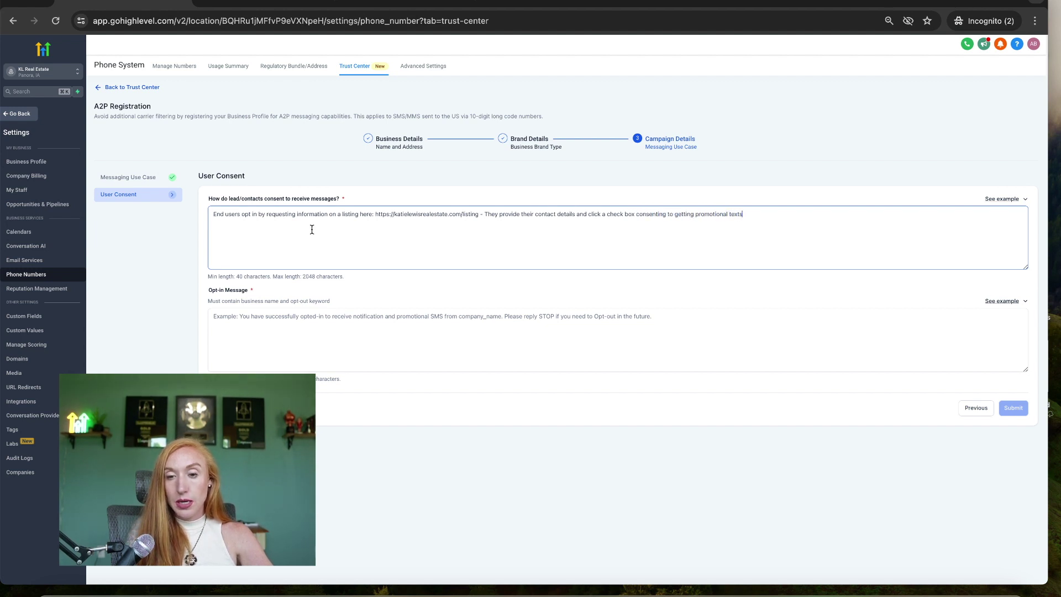
{"action": "type", "text": " and messages. They can also"}
Paste the opt-in thank-you message with STOP opt-out wording and business name, then submit.
{"action": "left_click", "coordinate": [370, 296]}
{"action": "left_click", "coordinate": [273, 322]}
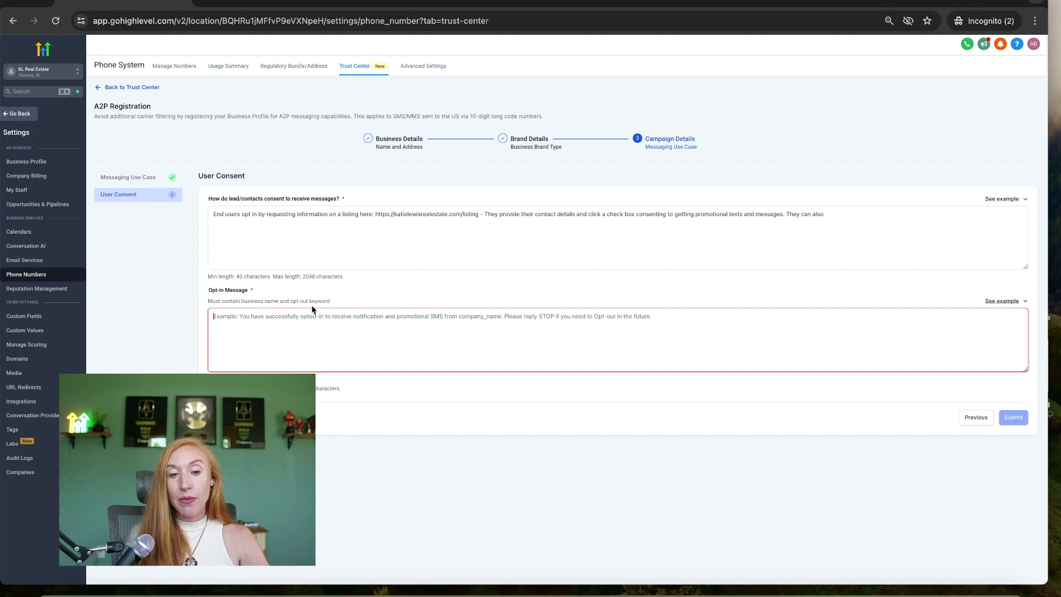
{"action": "type", "text": "Thanks for opting in to request this information! If you no longer want to receive messages, reply STOP to opt out. - Katie Lewis Real Estate, LLC"}
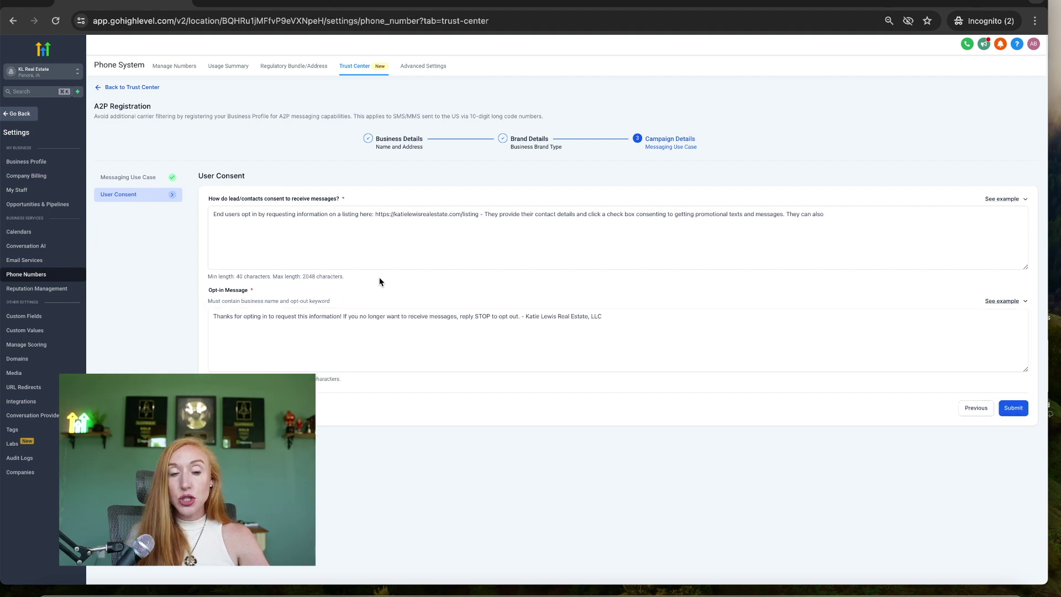
{"action": "left_click", "coordinate": [323, 318]}
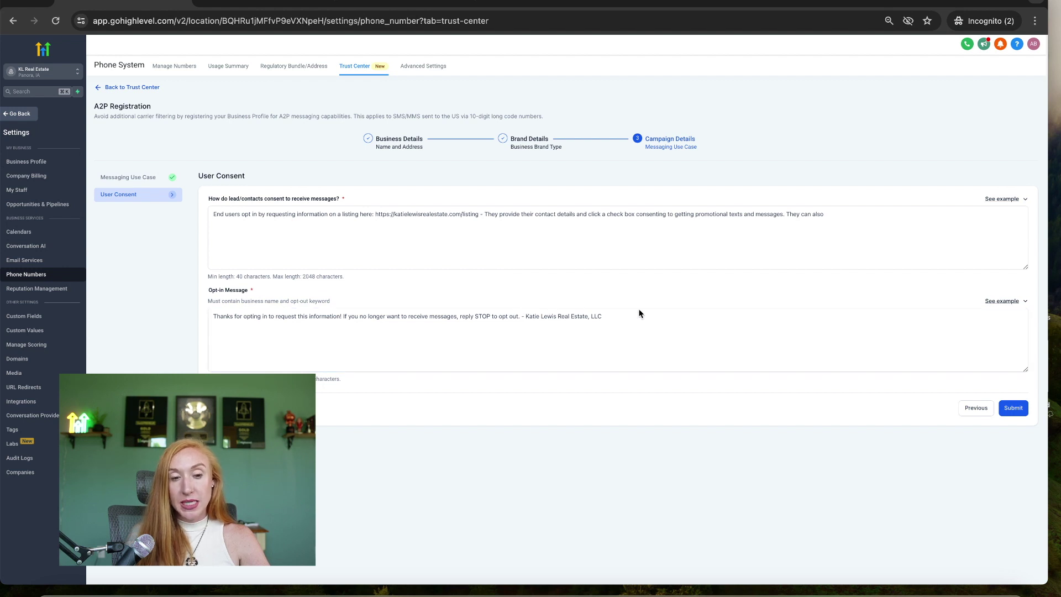
{"action": "left_click", "coordinate": [488, 298]}
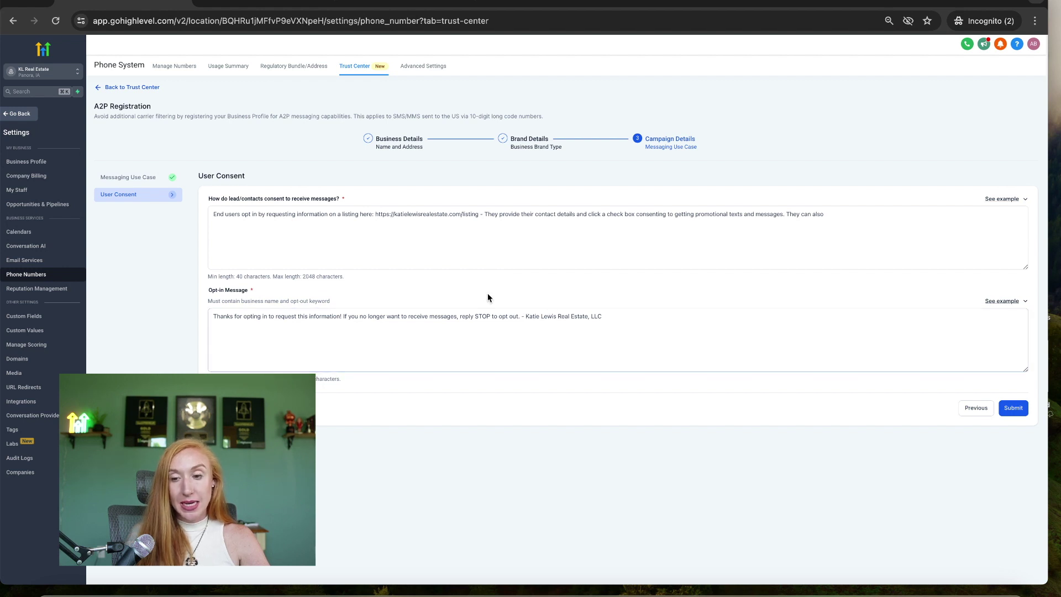
{"action": "left_click", "coordinate": [1015, 407]}
Confirm the A2P registration submission so it goes under review.
{"action": "left_click", "coordinate": [806, 253]}
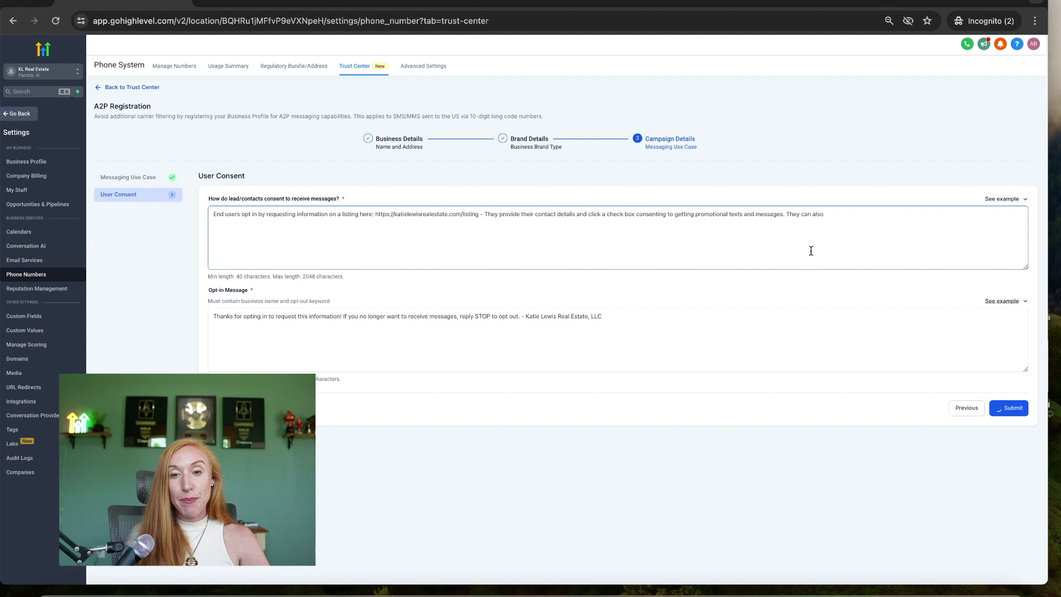